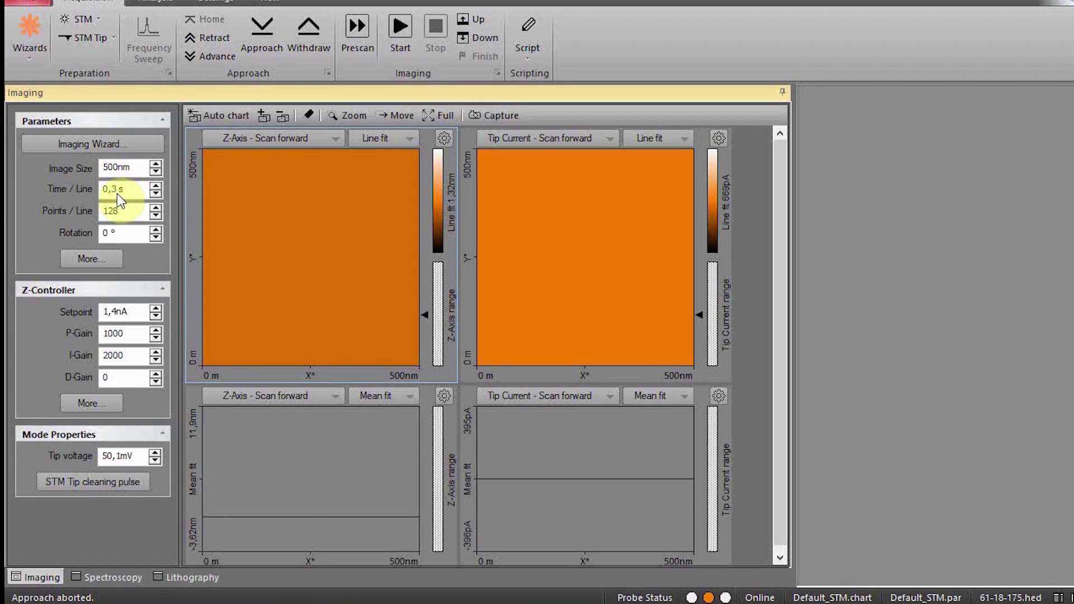
Set Time/Line to 0,2 s and run the automatic tip approach to tunnelling range
{"action": "type", "text": "2"}
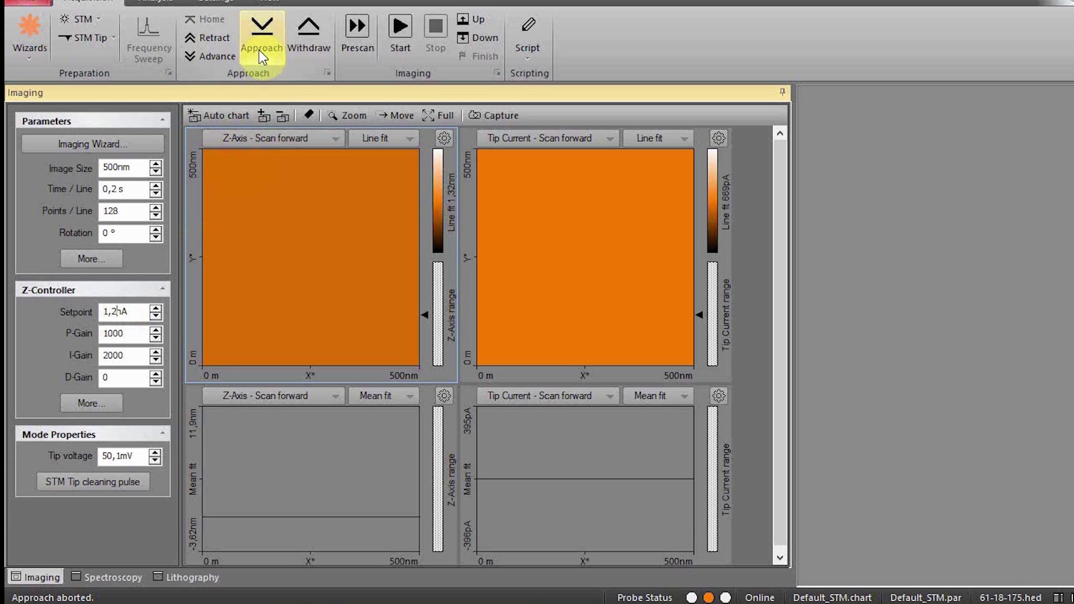
{"action": "left_click", "coordinate": [260, 49]}
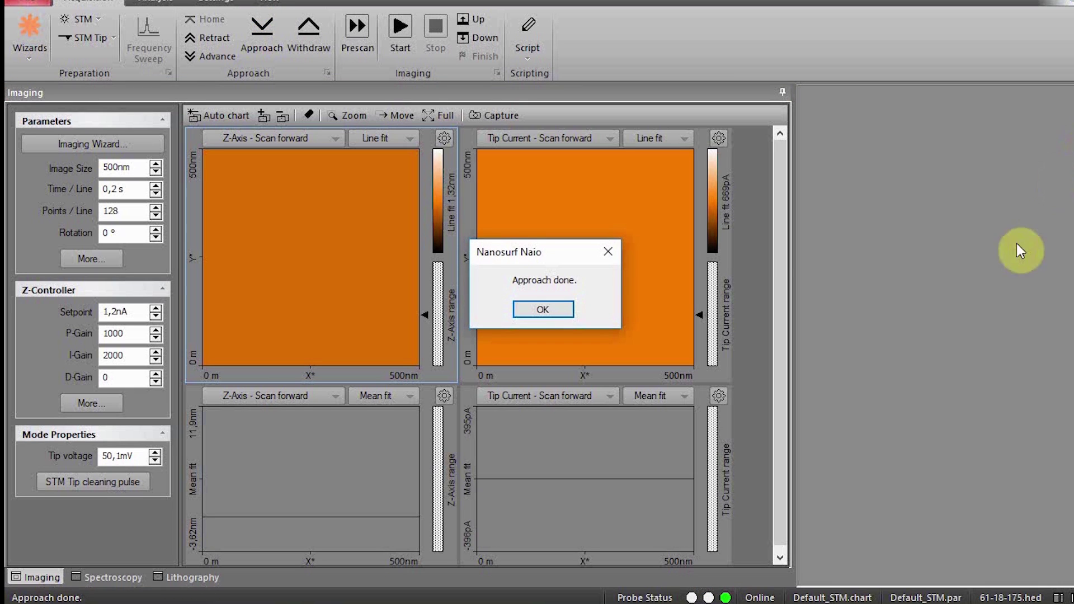
Dismiss the approach-done message and start a 500 nm scan that stops after this frame
{"action": "left_click", "coordinate": [547, 312]}
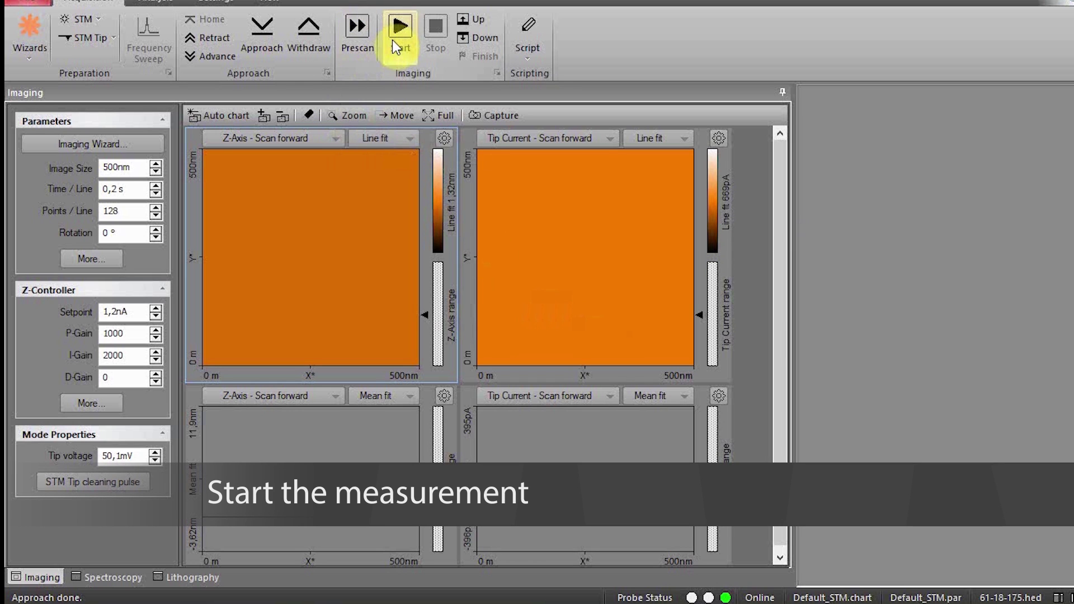
{"action": "left_click", "coordinate": [392, 40]}
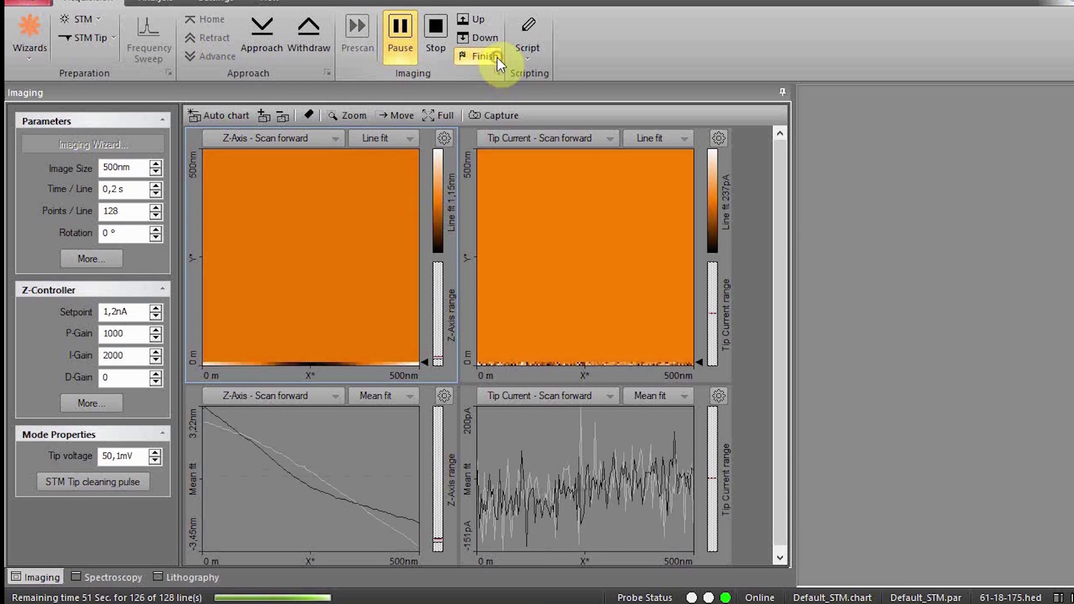
{"action": "left_click", "coordinate": [484, 56]}
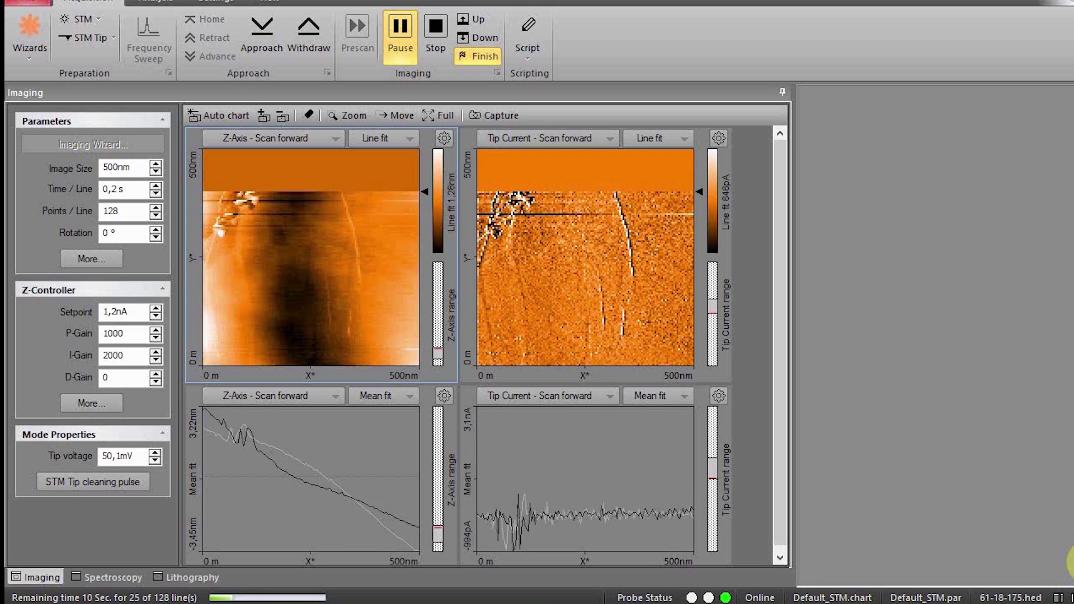
Zoom into a marked 39,06 nm square and scan it, then zoom further to 2,594 nm
{"action": "left_click", "coordinate": [358, 116]}
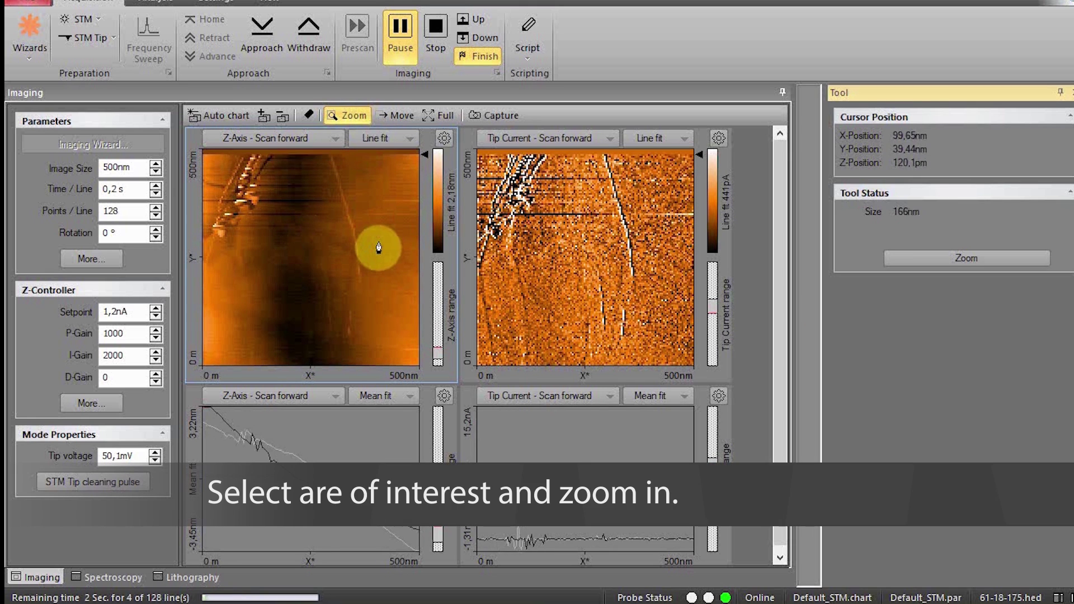
{"action": "left_click_drag", "start_coordinate": [379, 247], "coordinate": [401, 273]}
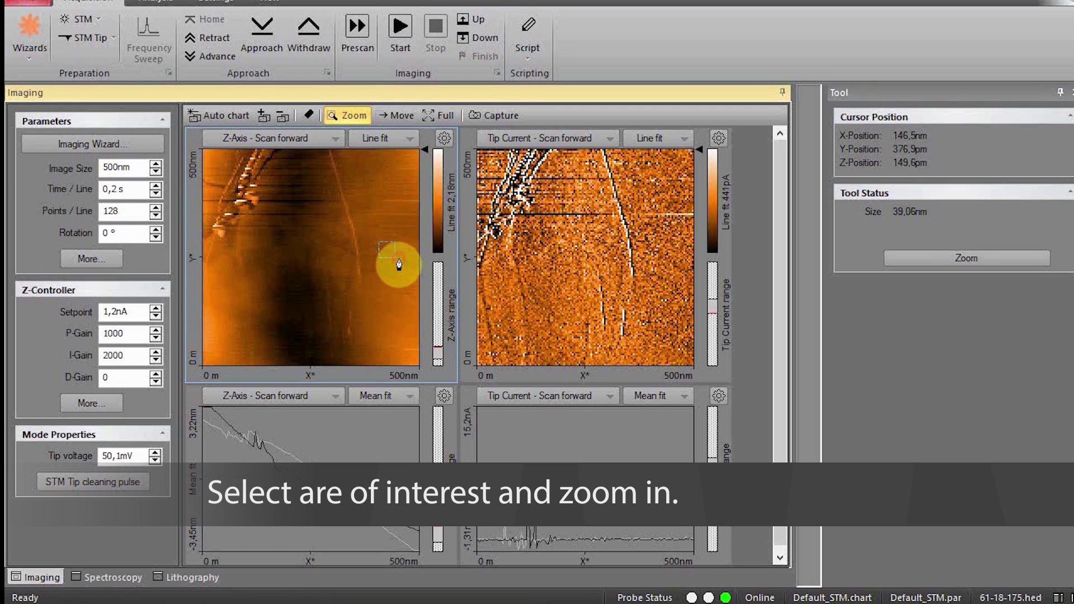
{"action": "left_click", "coordinate": [909, 255]}
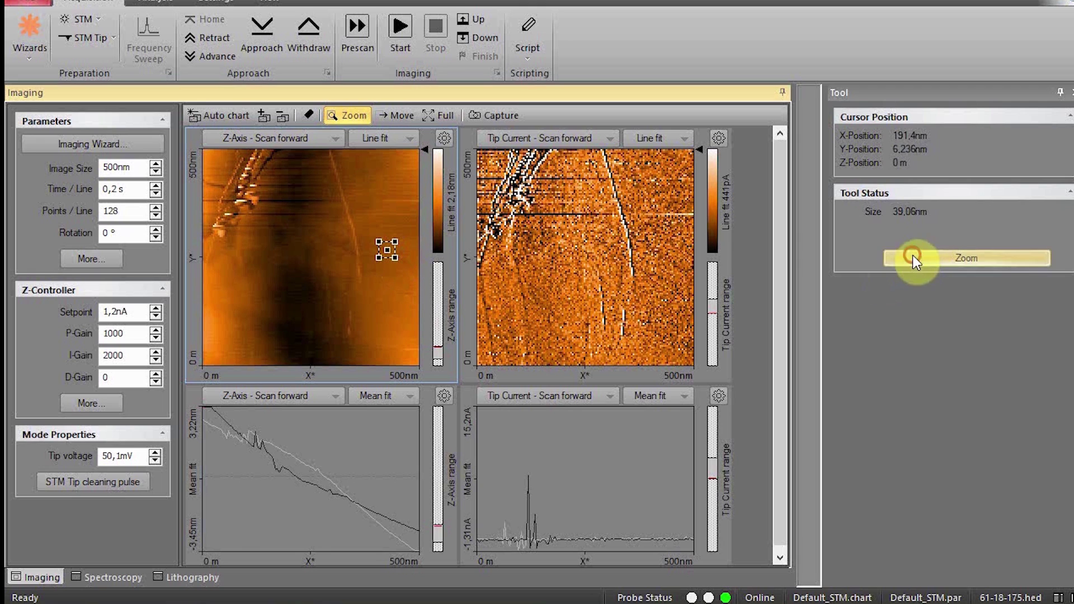
{"action": "left_click", "coordinate": [404, 32]}
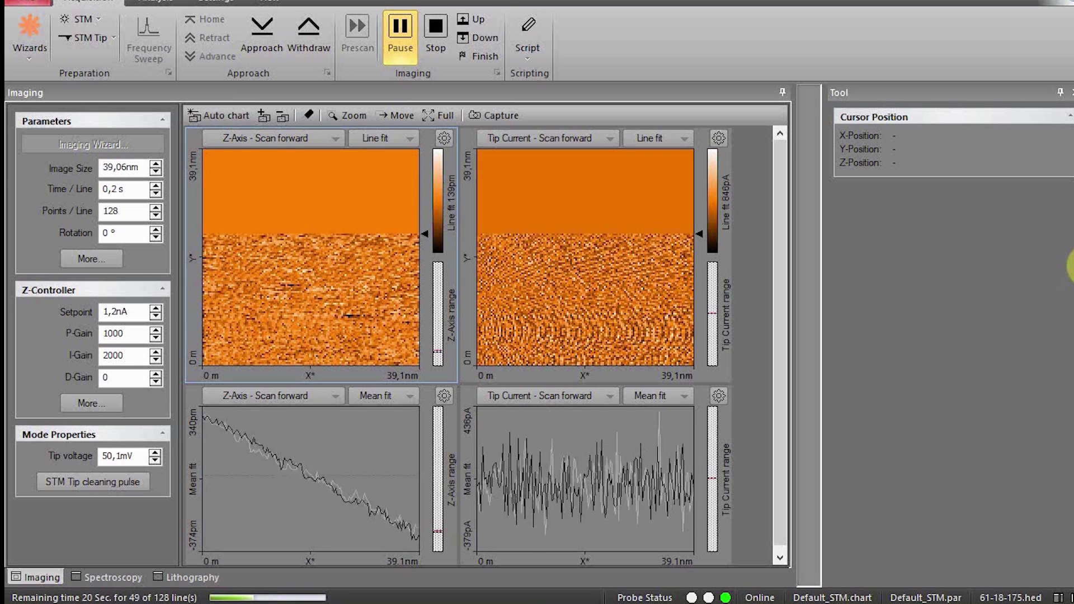
{"action": "left_click", "coordinate": [347, 115]}
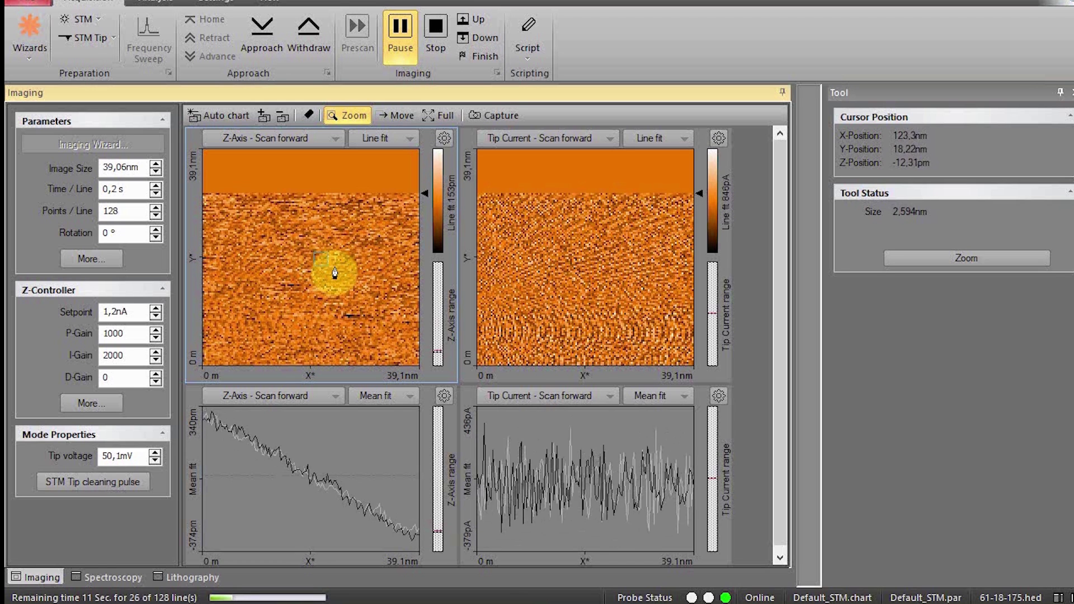
{"action": "left_click", "coordinate": [944, 257]}
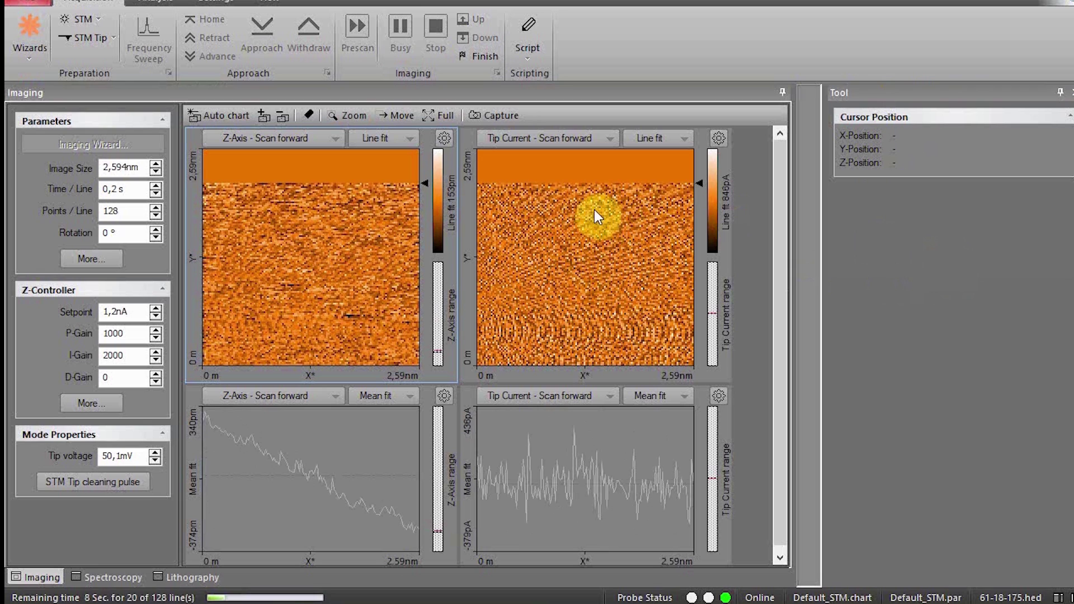